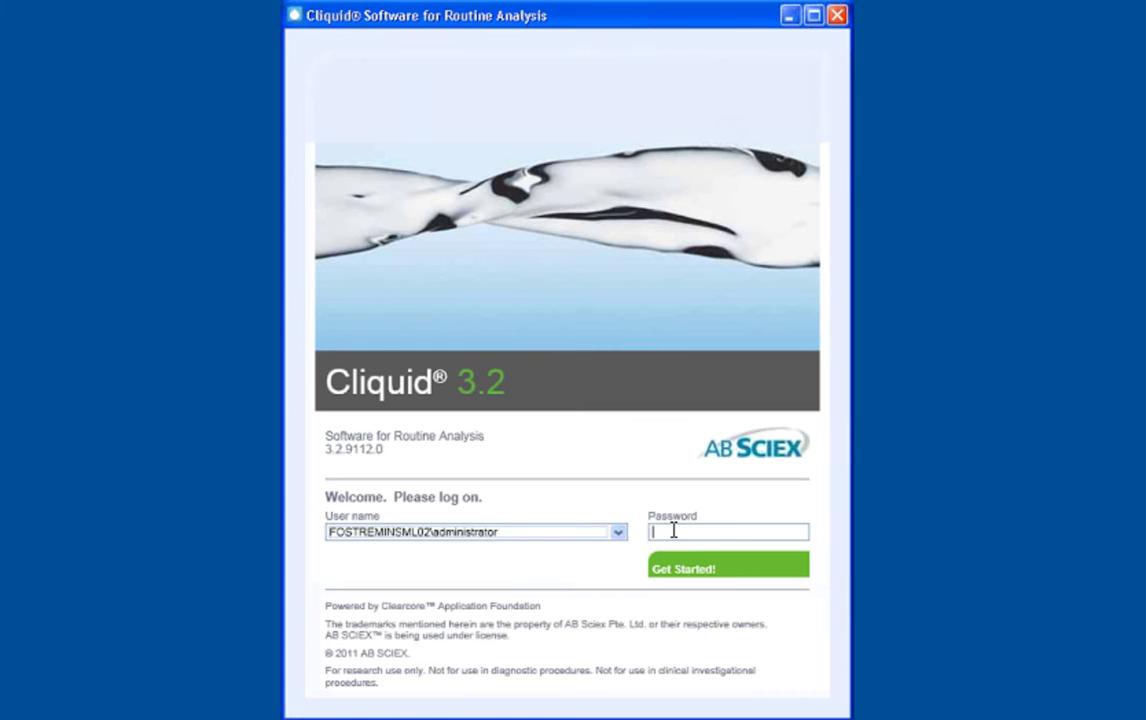
# - Enter the administrator account password on the Cliquid log-on screen
pyautogui.write('••••••••')
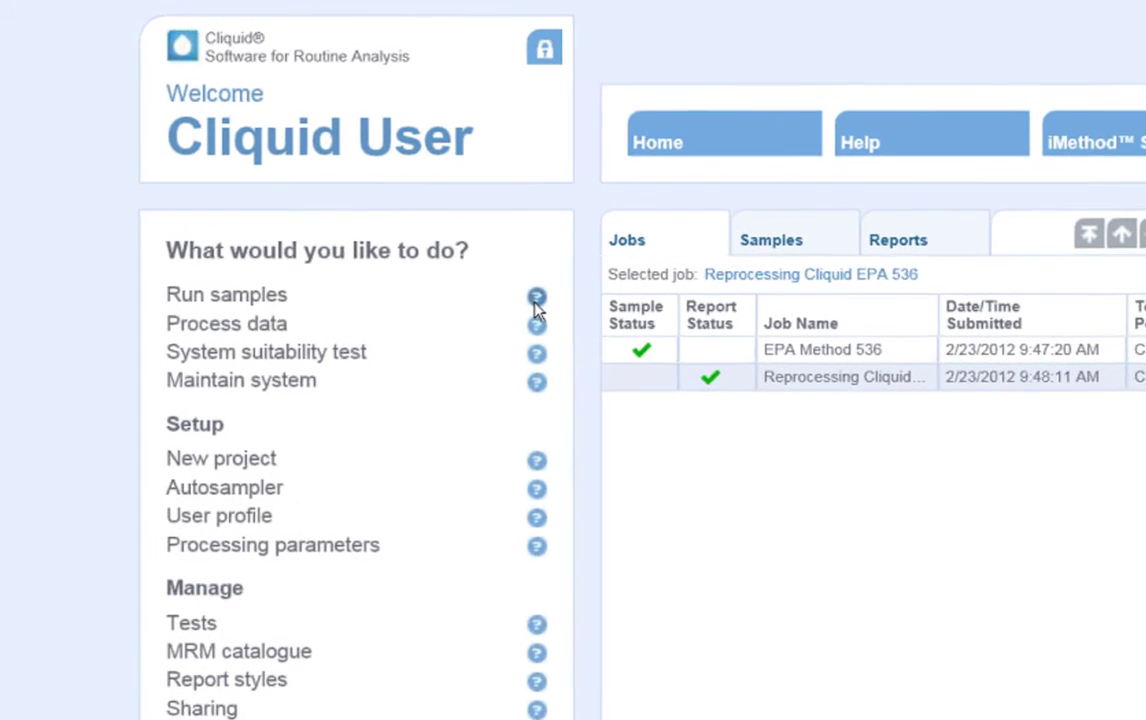
# - Bring up the Run samples help information on the home page
pyautogui.moveTo(502, 285)
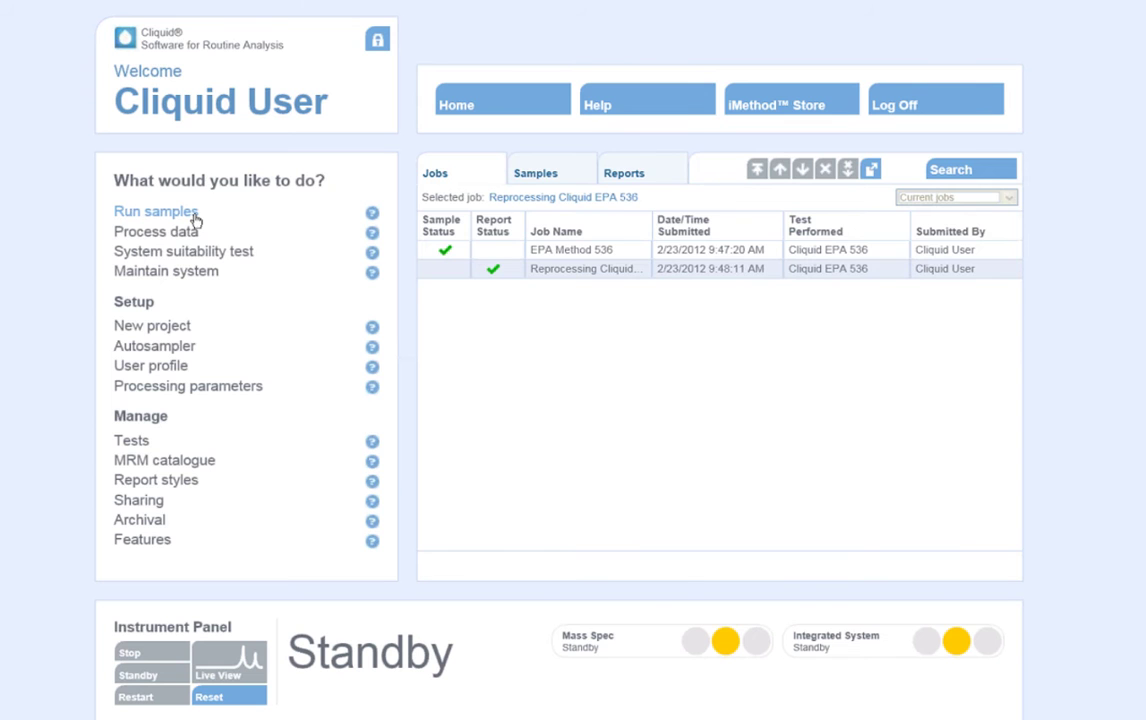
# - Start a sample run, review the Malachite Green info, and choose the Cliquid EPA 536 test
pyautogui.click(196, 216)
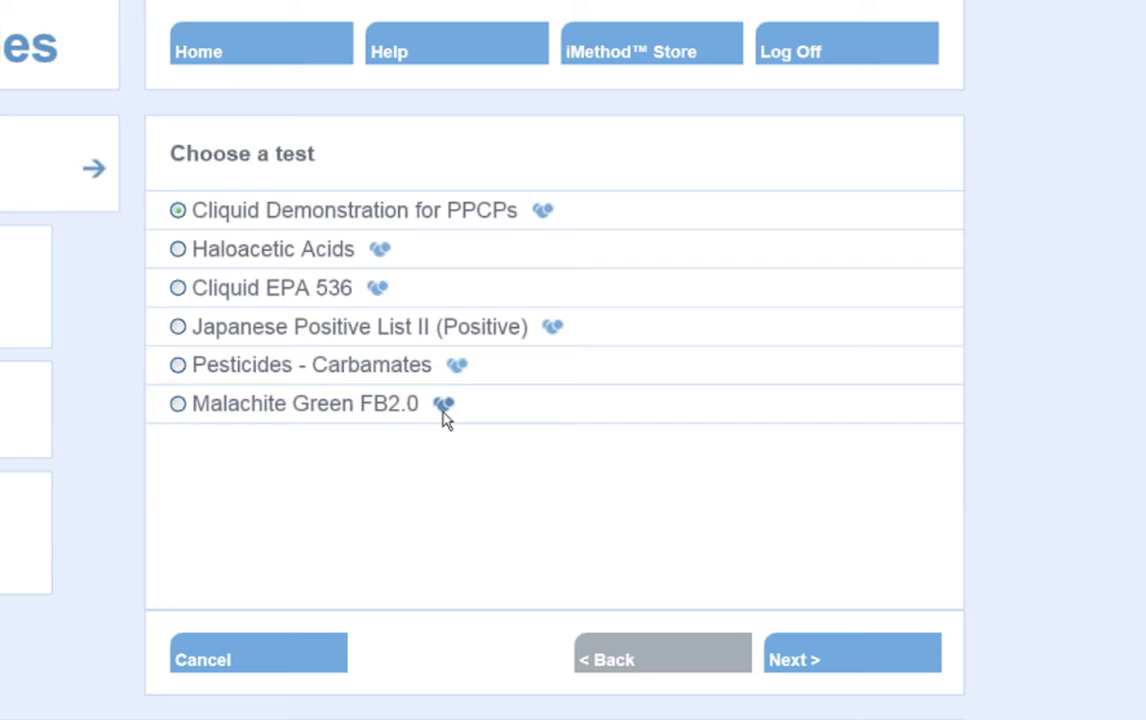
pyautogui.moveTo(443, 410)
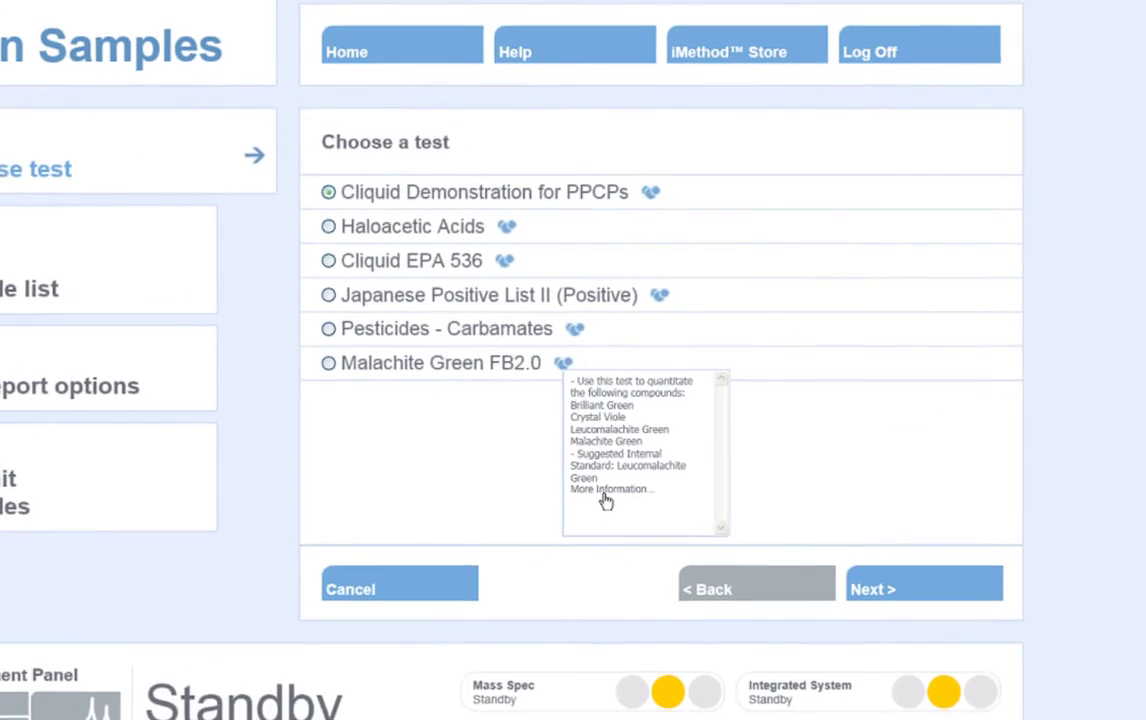
pyautogui.click(645, 471)
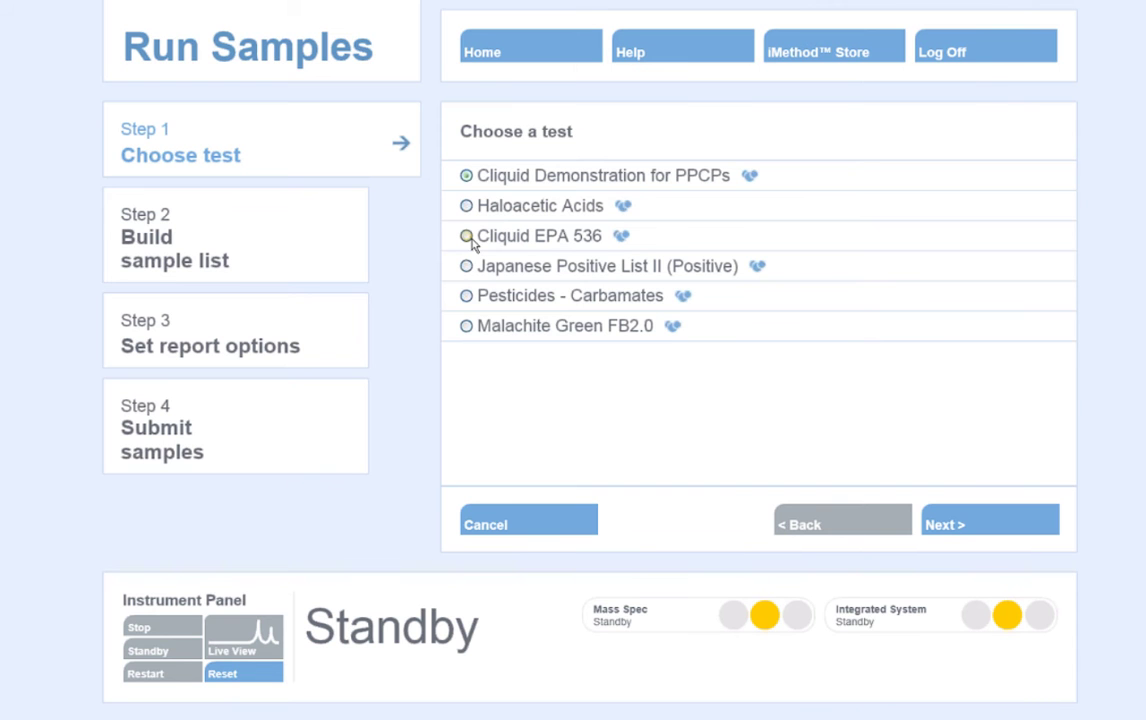
pyautogui.click(469, 238)
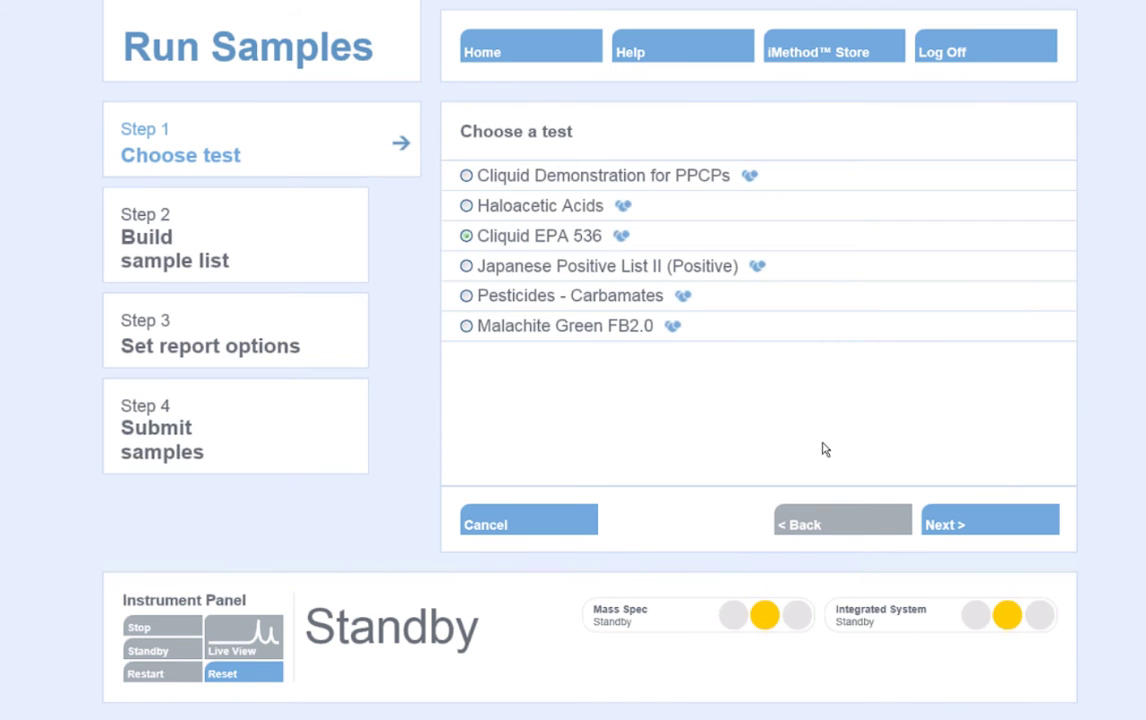
pyautogui.click(958, 524)
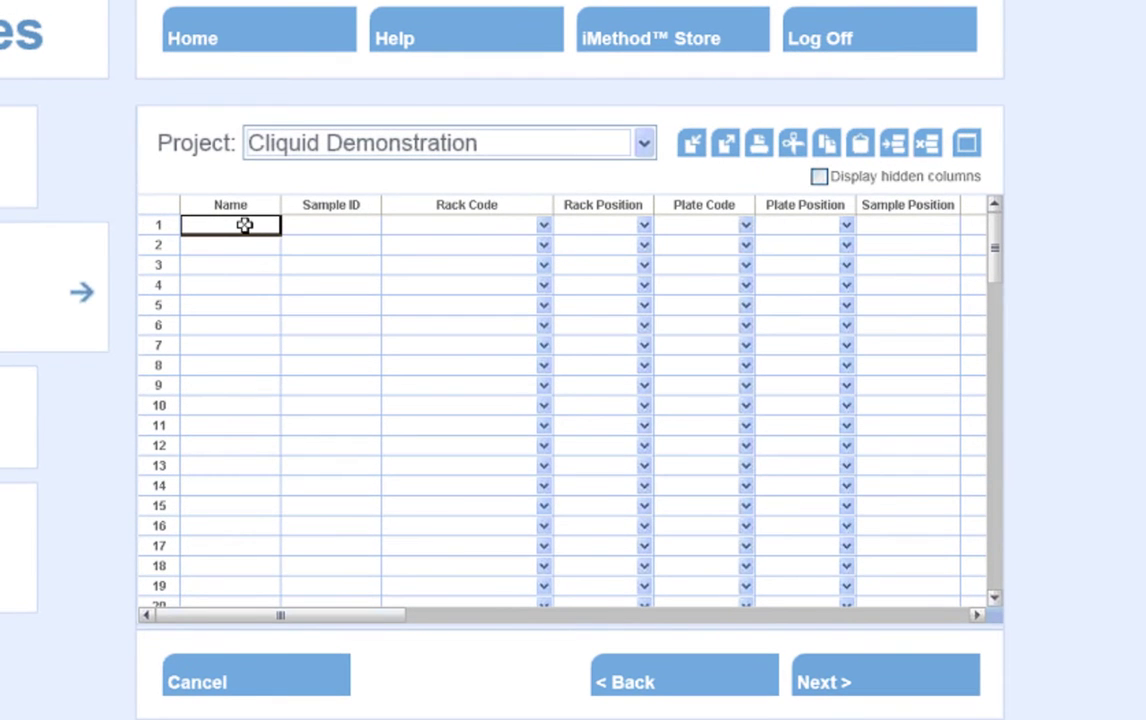
# - Name samples 1–4 Blank, Standard 1, Standard 2 and Unknown in the sample list
pyautogui.write('Blank')
pyautogui.press('Return')
pyautogui.write('Standa')
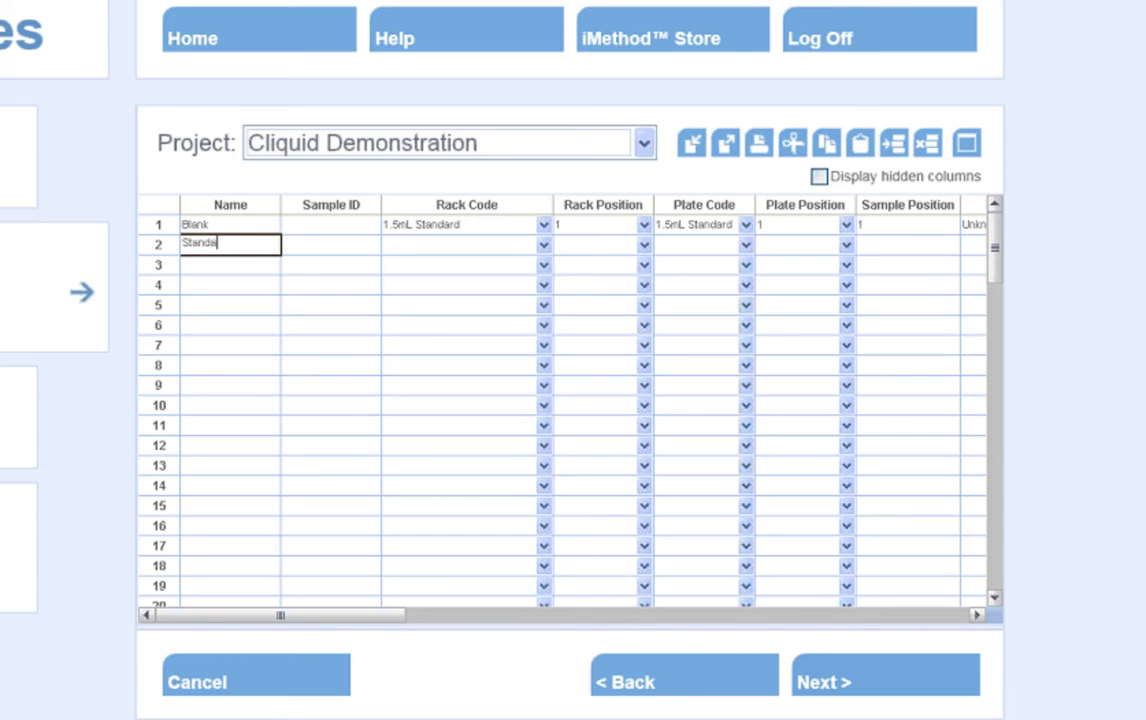
pyautogui.write('rd 1')
pyautogui.press('Return')
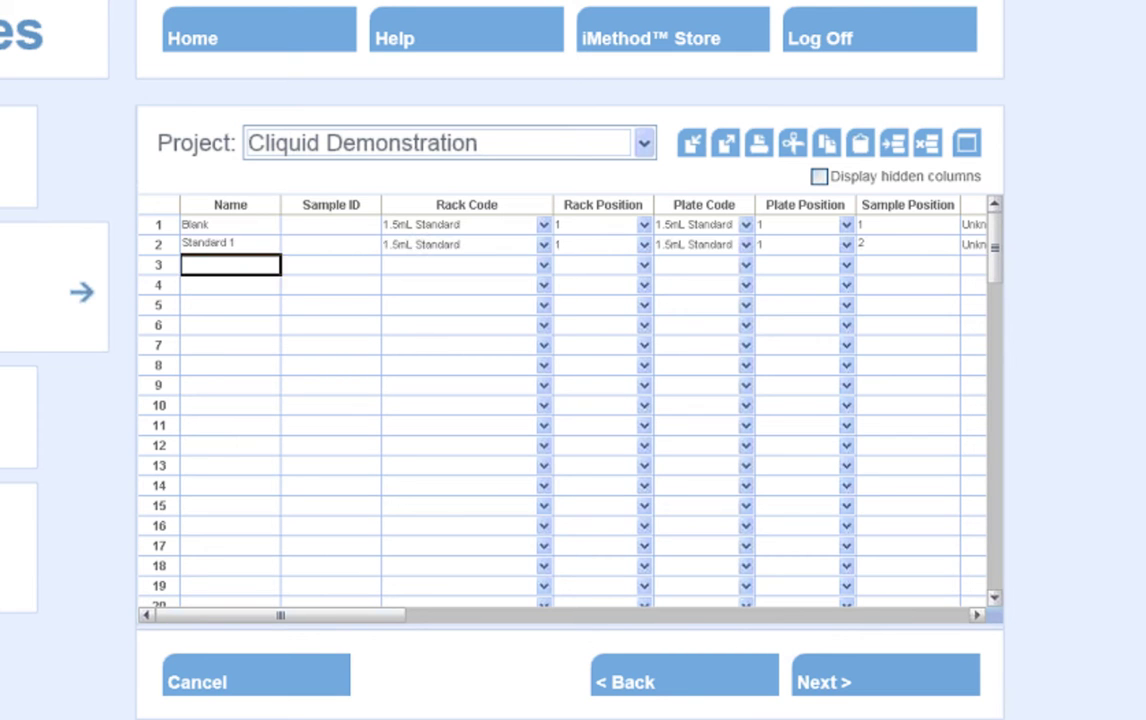
pyautogui.write('Standard 2')
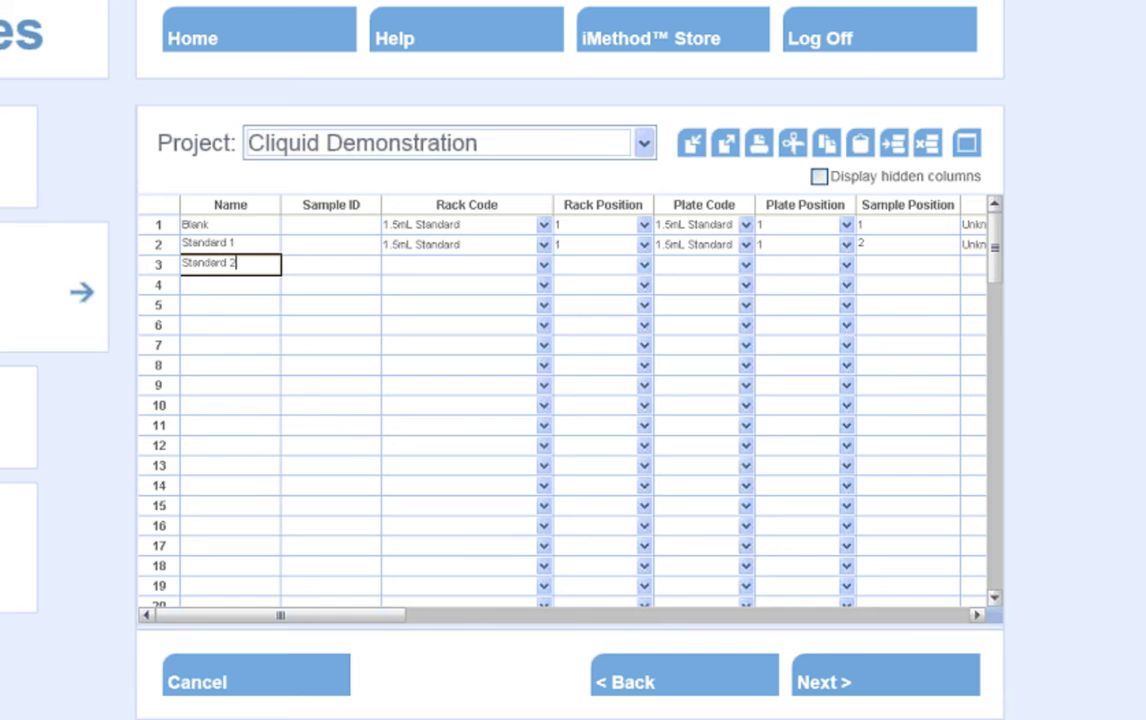
pyautogui.press('Return')
pyautogui.write('Unknown')
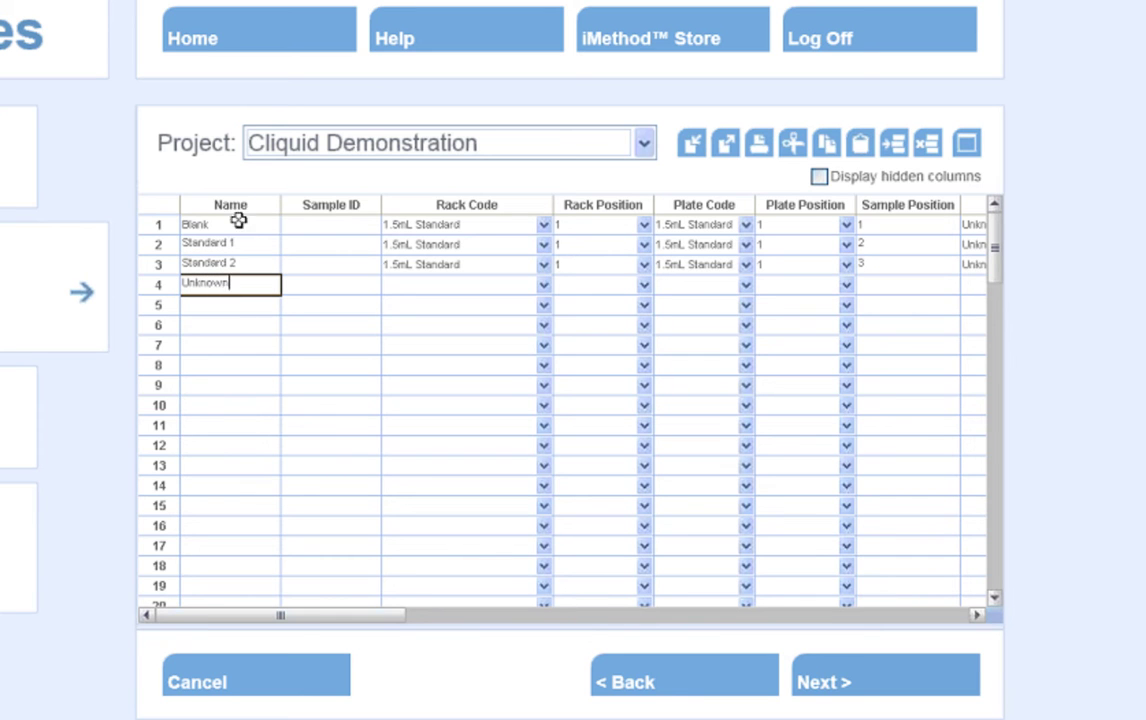
pyautogui.click(303, 225)
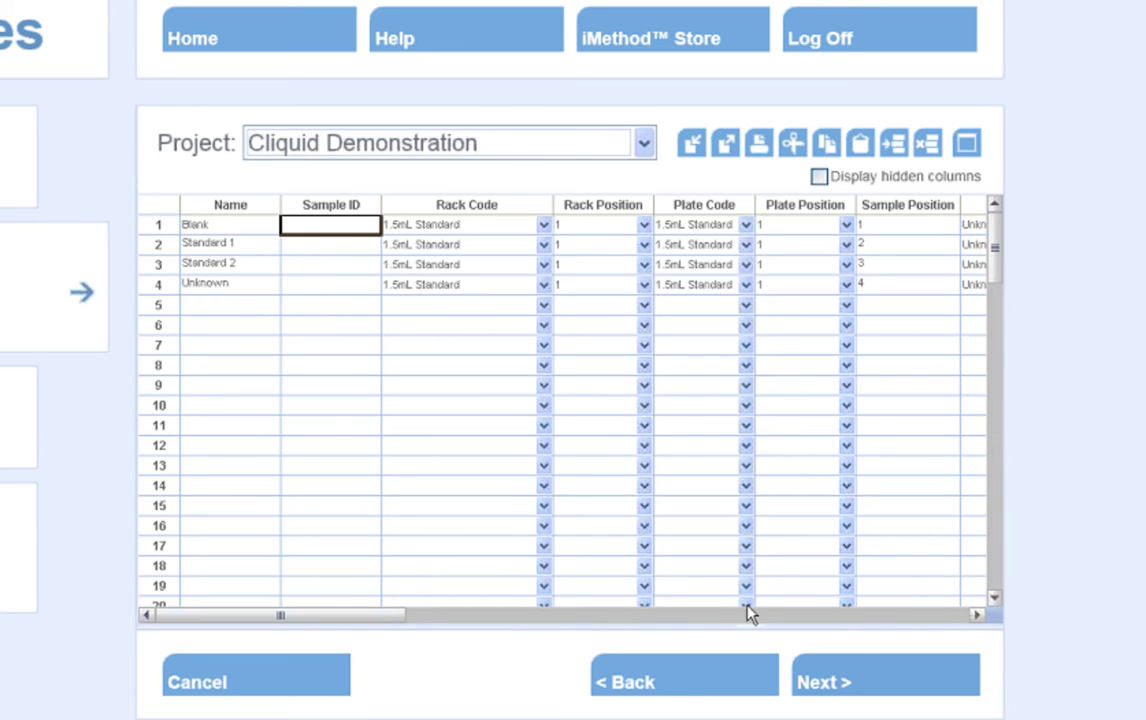
pyautogui.click(975, 617)
pyautogui.click(975, 617)
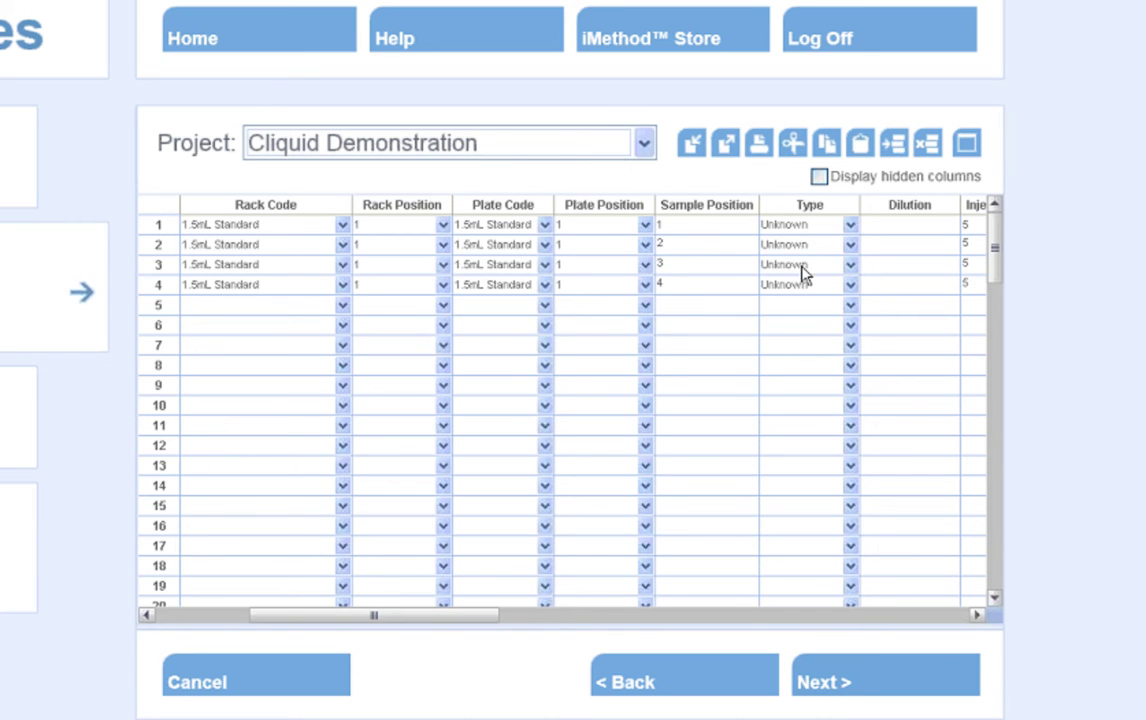
# - Change the Type of rows 2 and 3 (Standard 1, Standard 2) to Standard
pyautogui.click(850, 247)
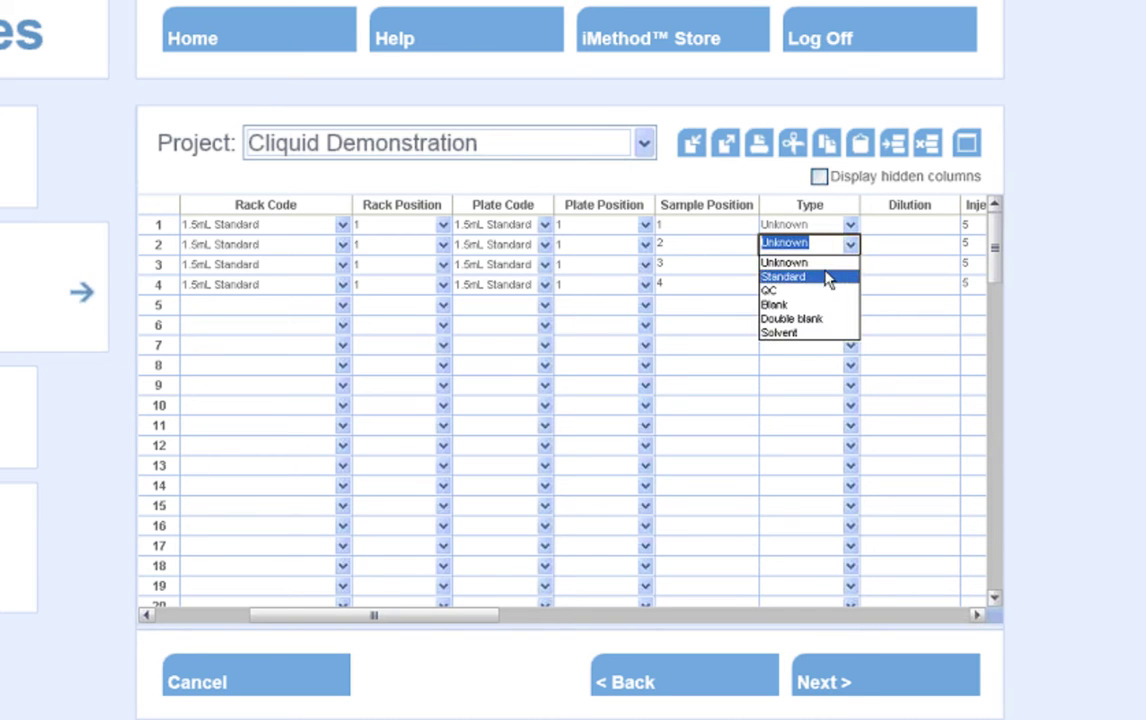
pyautogui.click(827, 278)
pyautogui.click(829, 269)
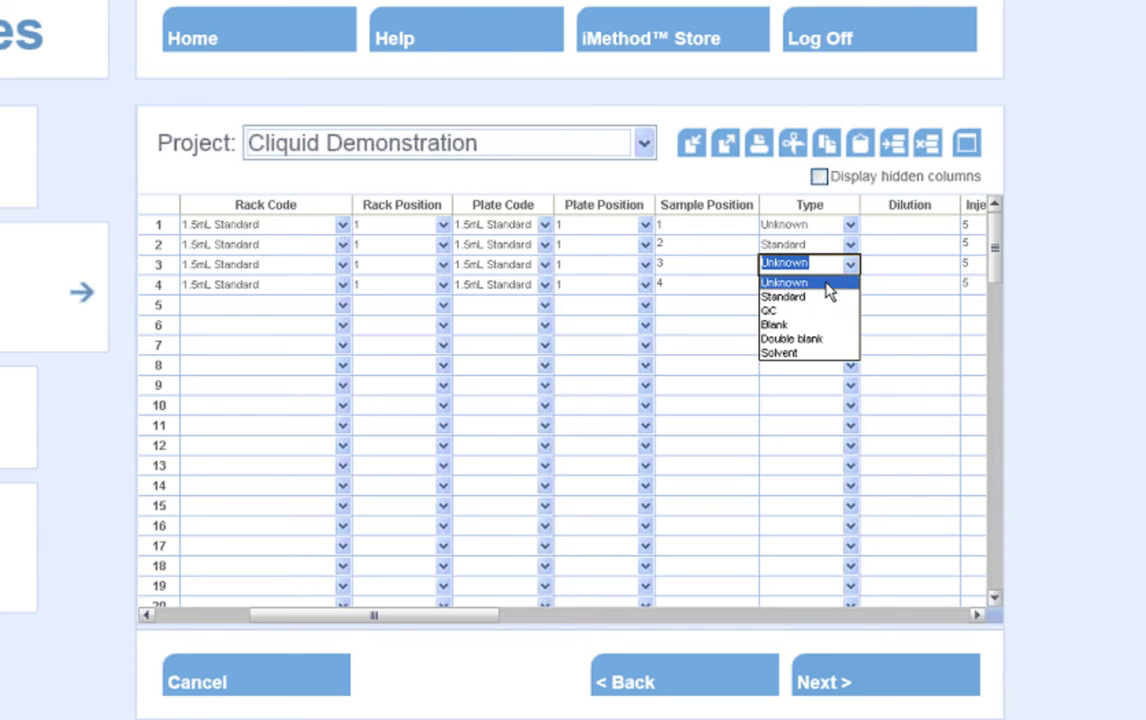
pyautogui.click(824, 297)
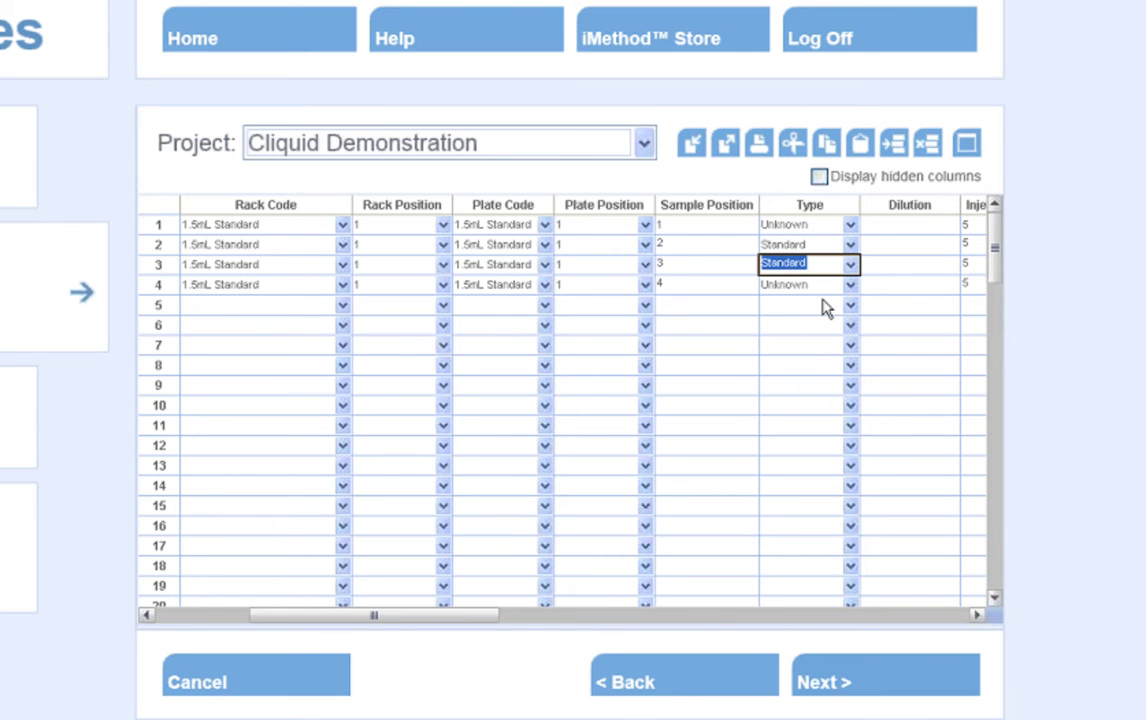
pyautogui.click(731, 287)
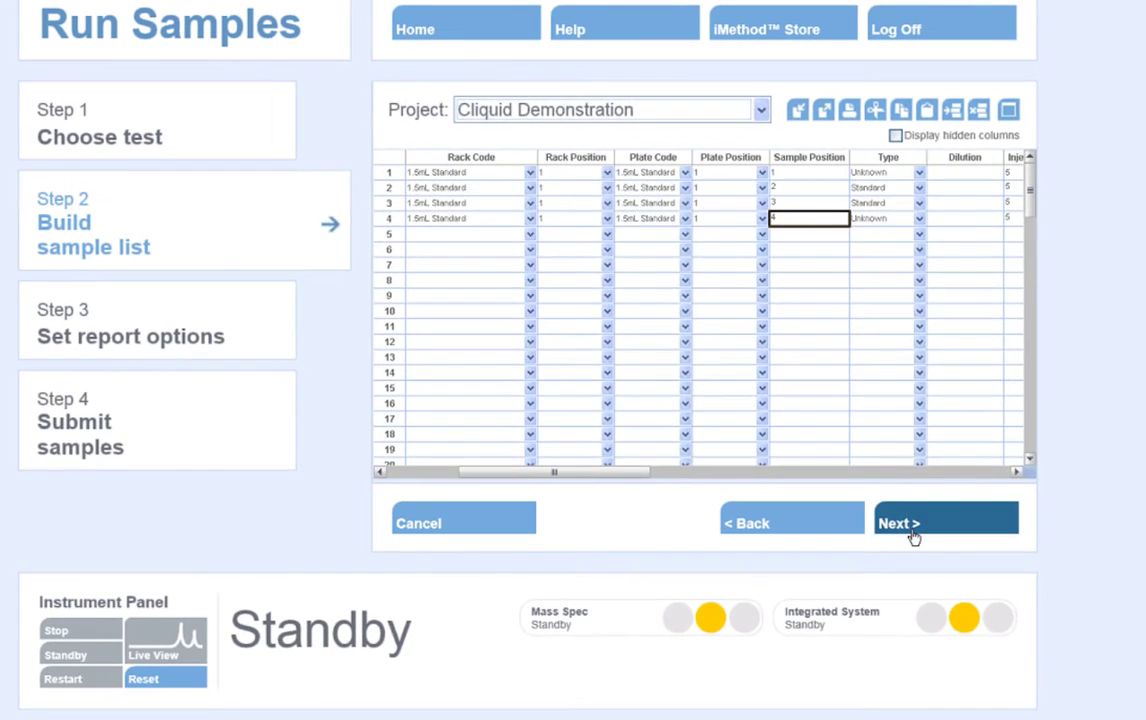
# - Accept report options: no previous data, MRM Ratios 2 style, Word version output
pyautogui.click(913, 535)
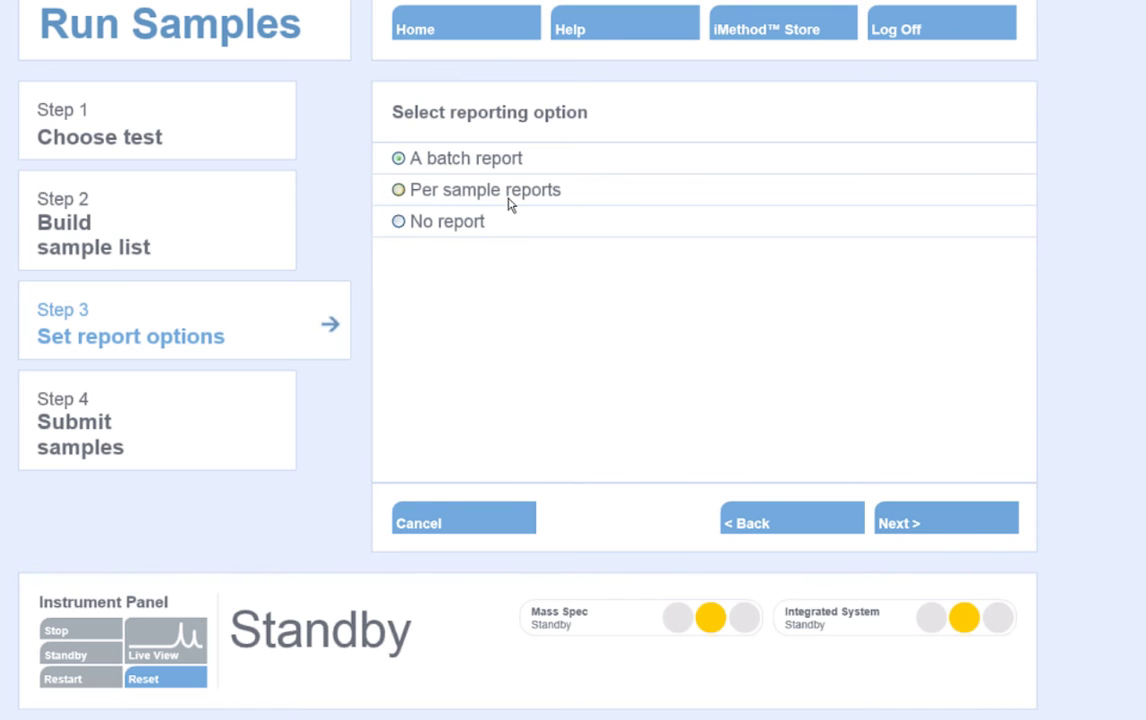
pyautogui.click(930, 524)
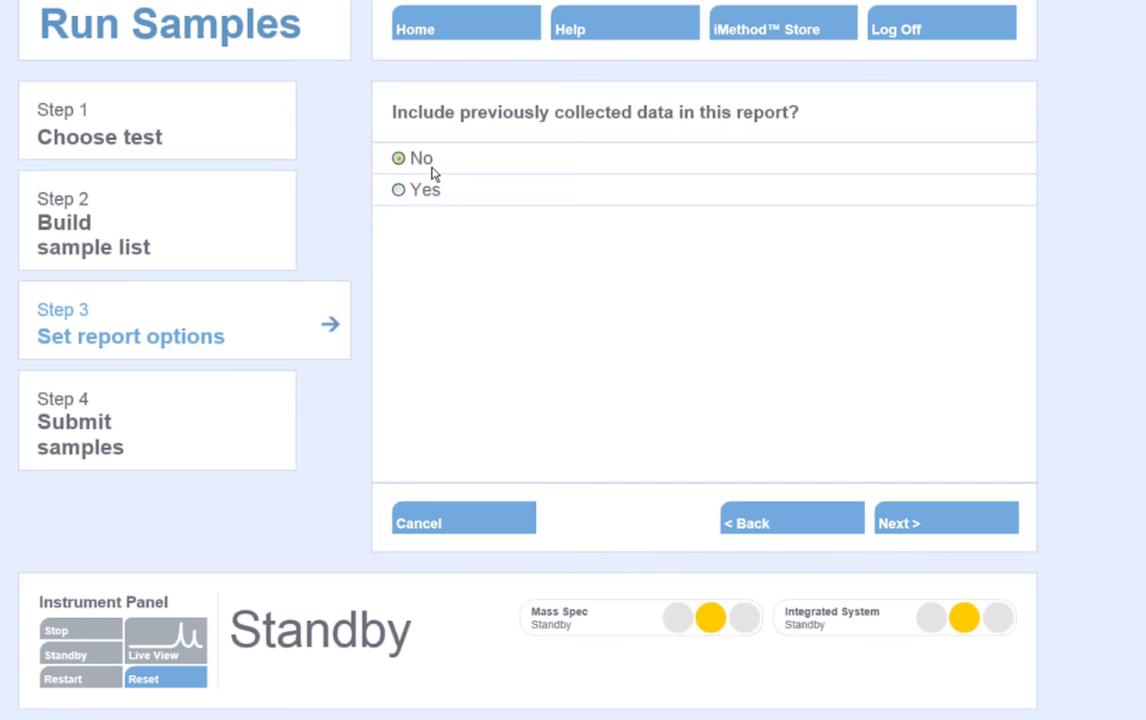
pyautogui.click(918, 530)
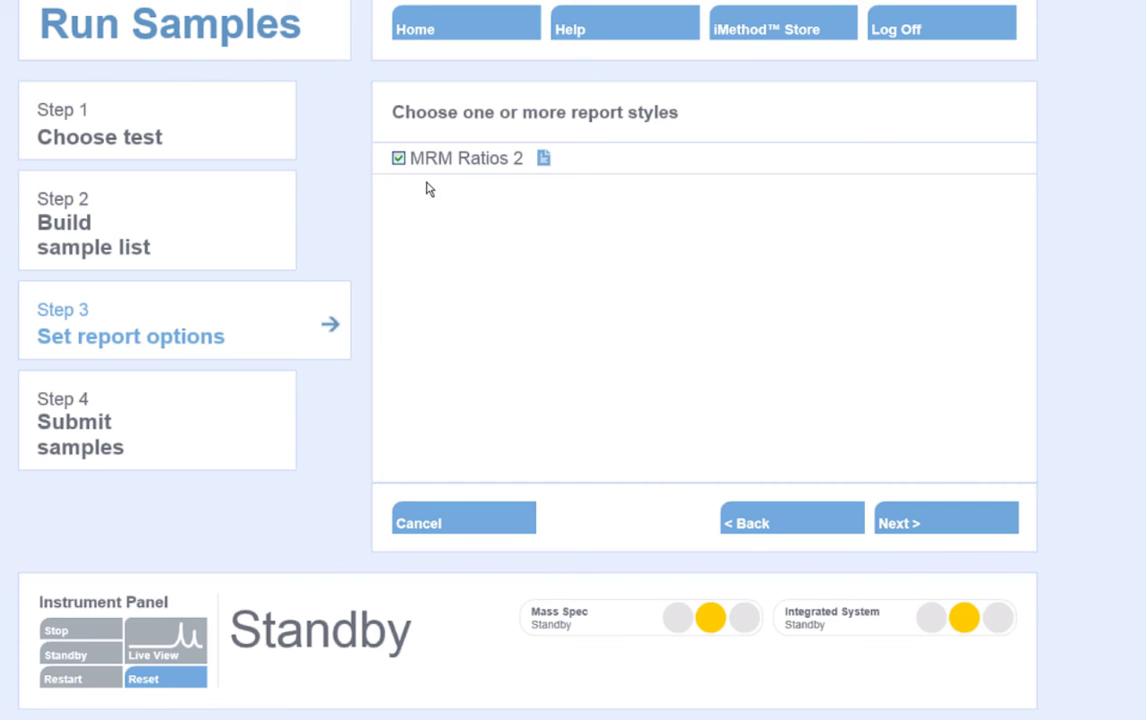
pyautogui.click(913, 530)
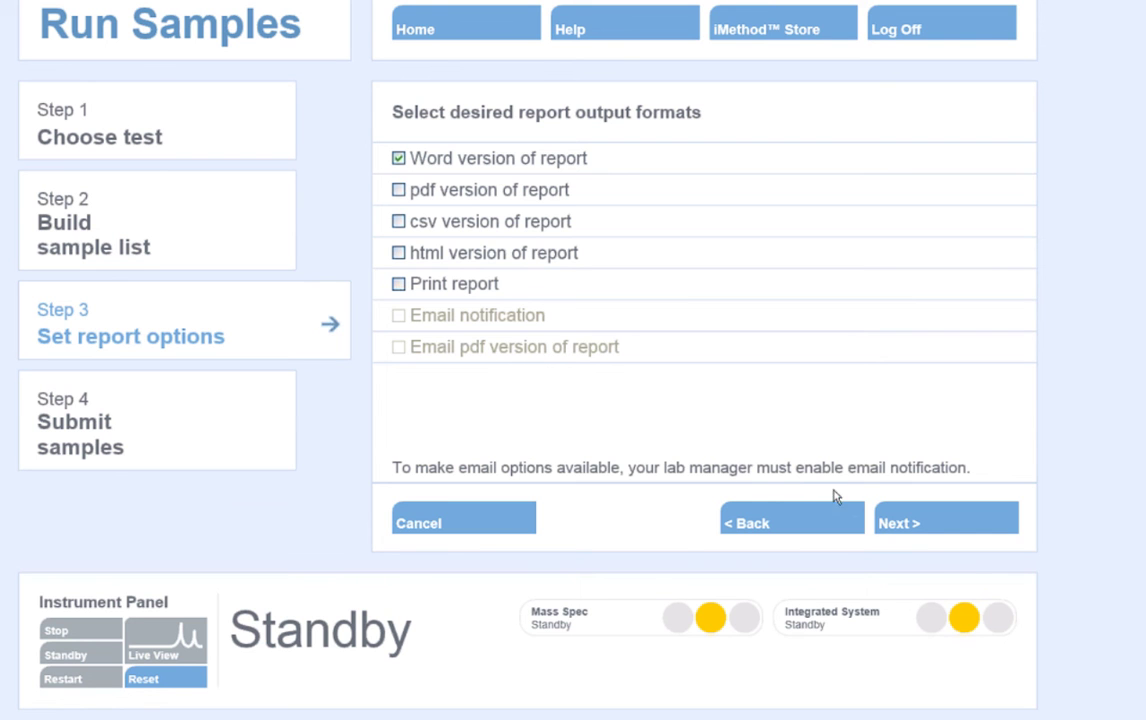
# - Set the equilibration time to 10 minutes
pyautogui.click(904, 529)
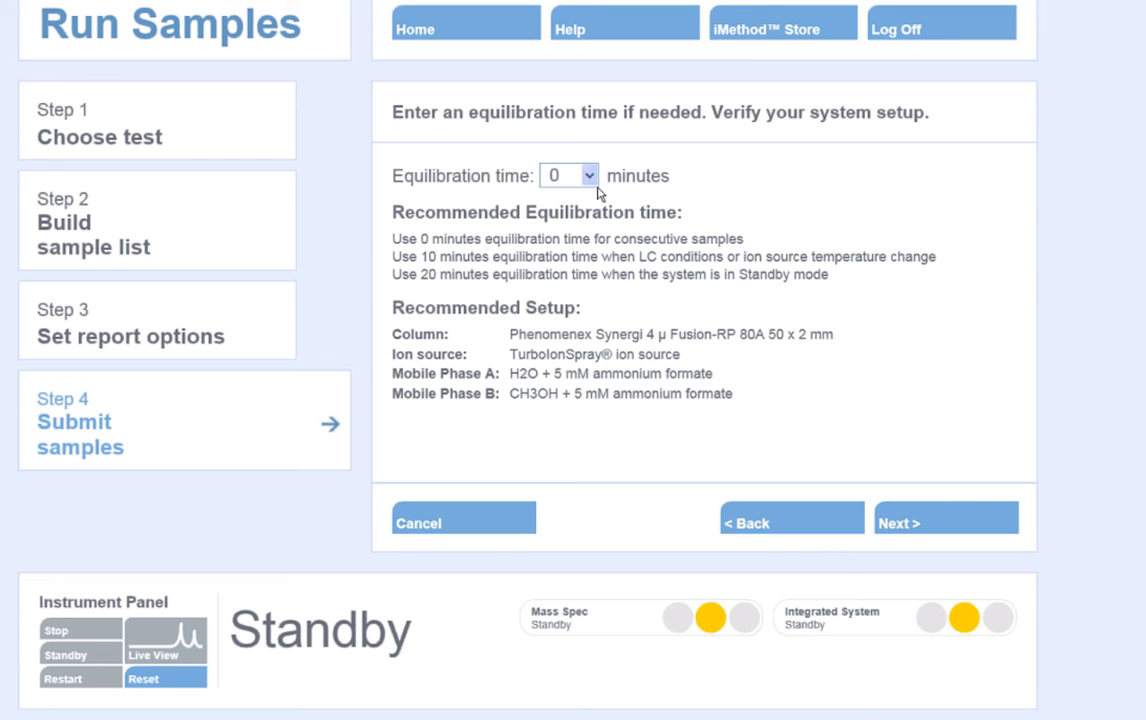
pyautogui.click(589, 175)
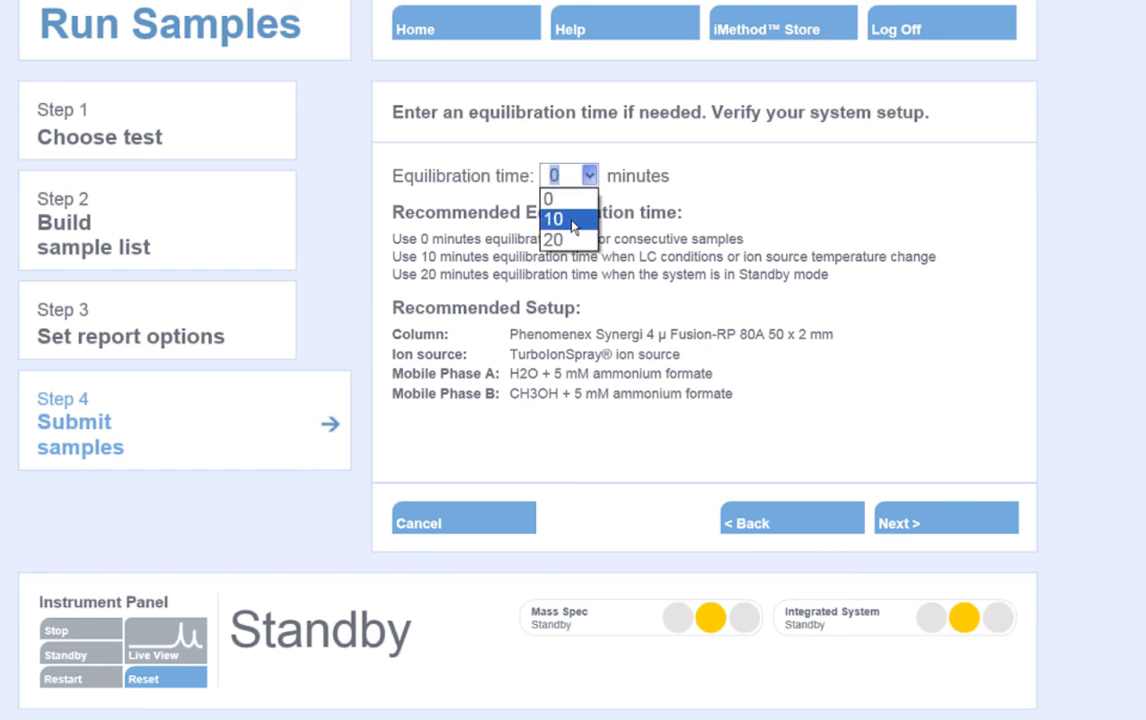
pyautogui.click(572, 219)
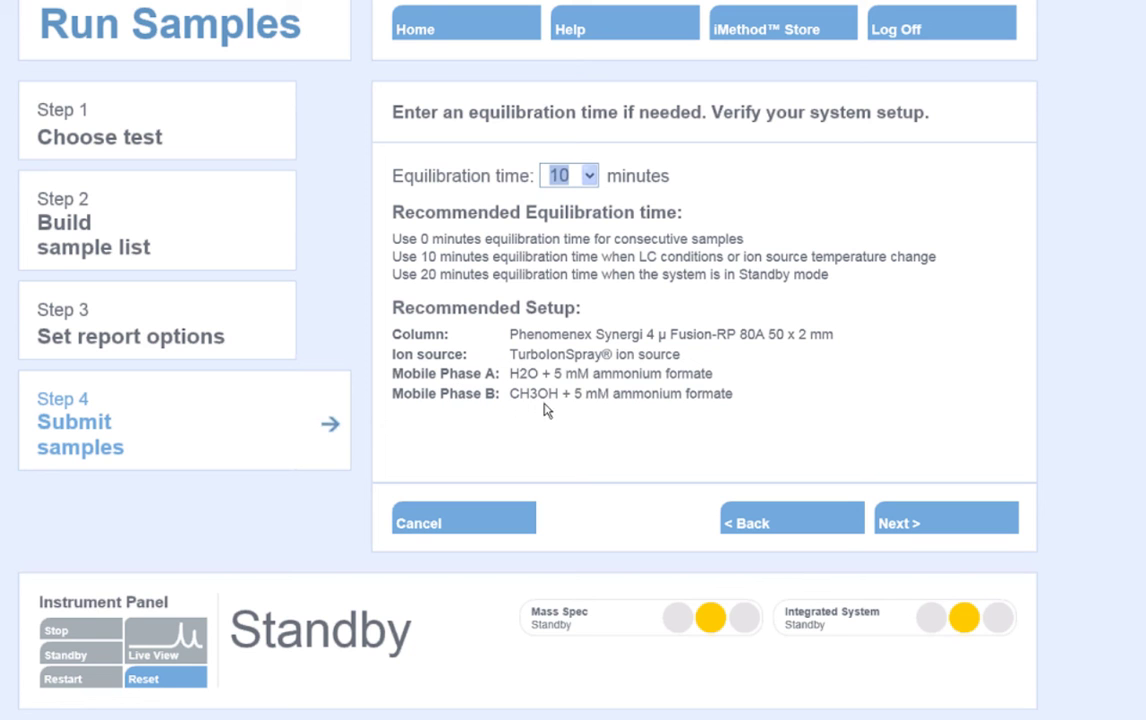
# - Name the job 'Sample Set for EPA Method 536' and submit it
pyautogui.click(912, 524)
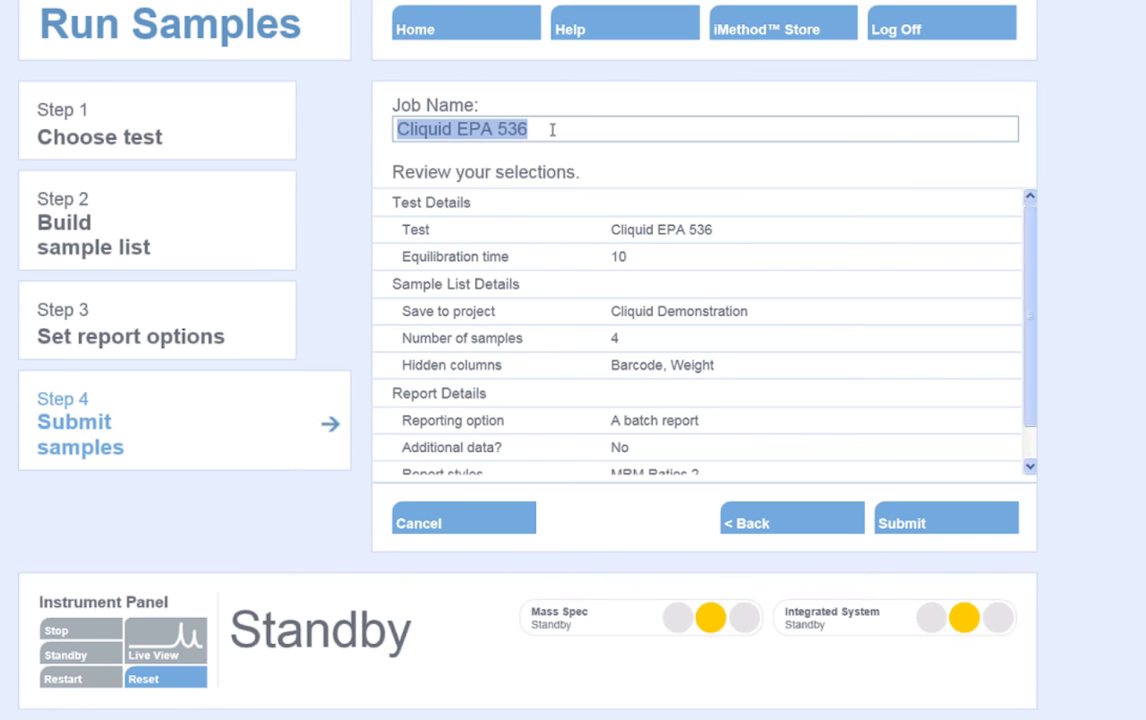
pyautogui.write('Sample Set for EPA ')
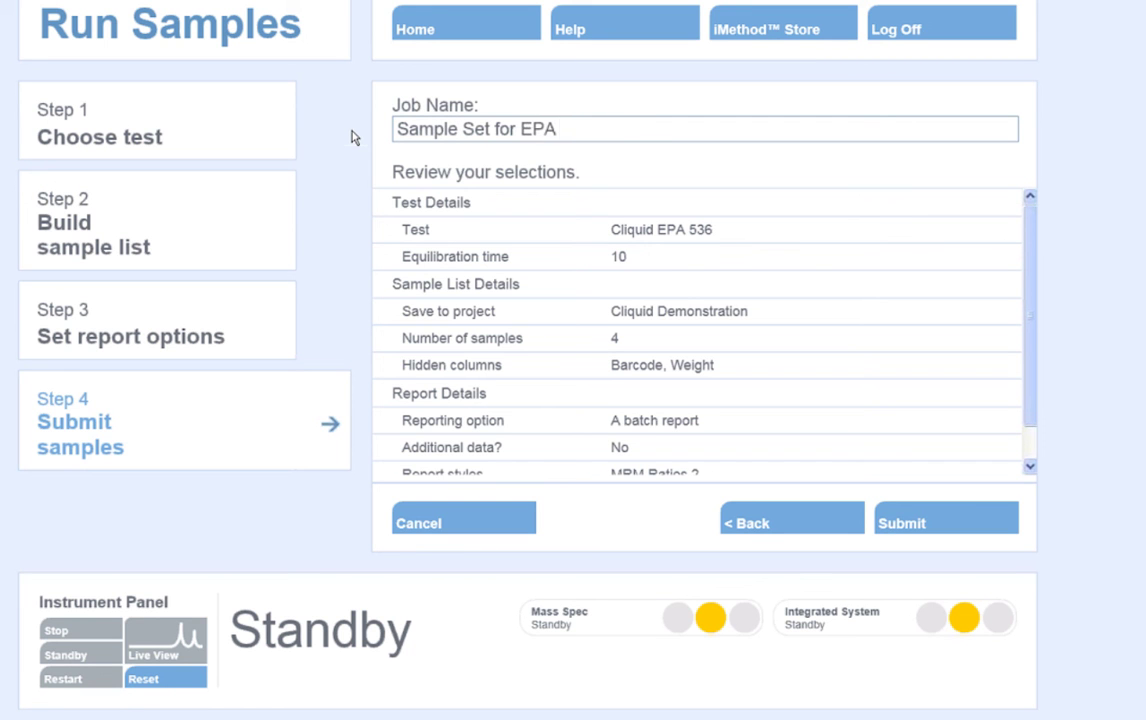
pyautogui.write('Method 536')
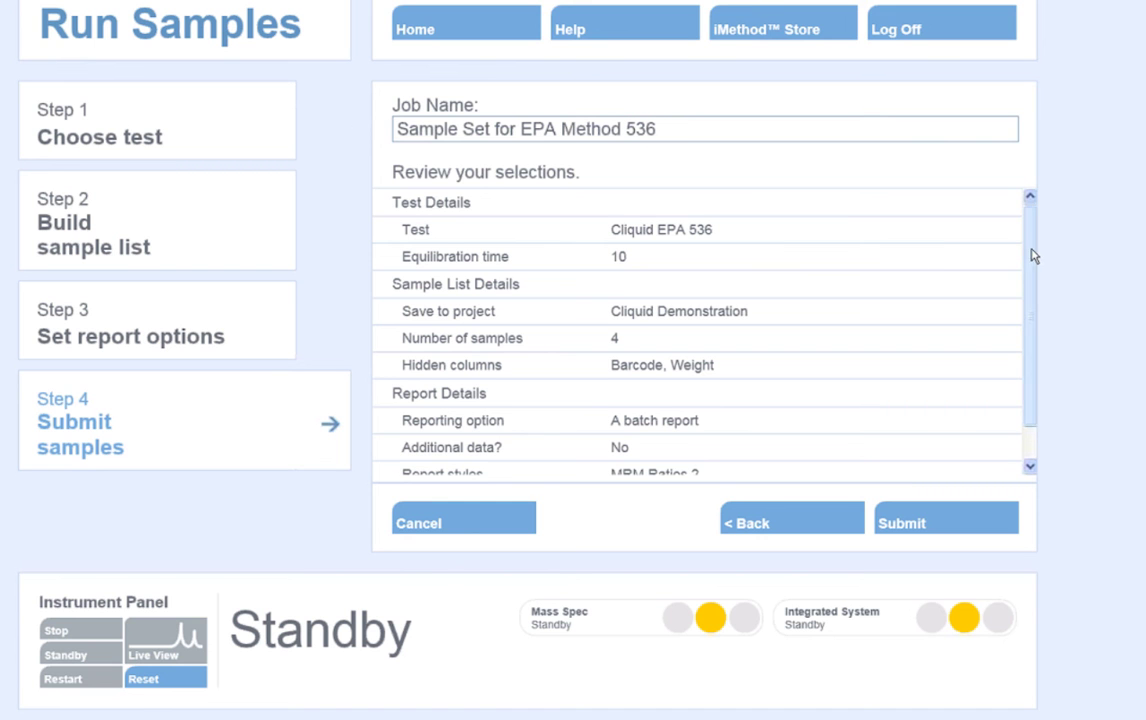
pyautogui.moveTo(1031, 247)
pyautogui.mouseDown()
pyautogui.moveTo(1025, 287)
pyautogui.moveTo(1026, 228)
pyautogui.mouseUp()
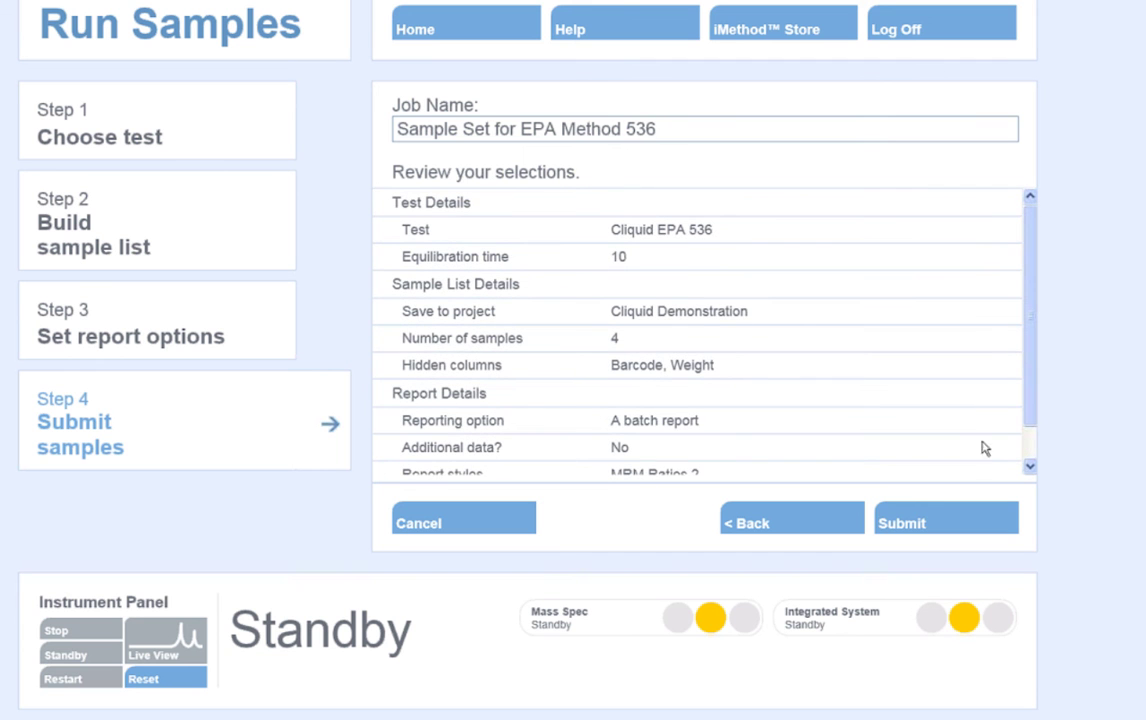
pyautogui.click(913, 527)
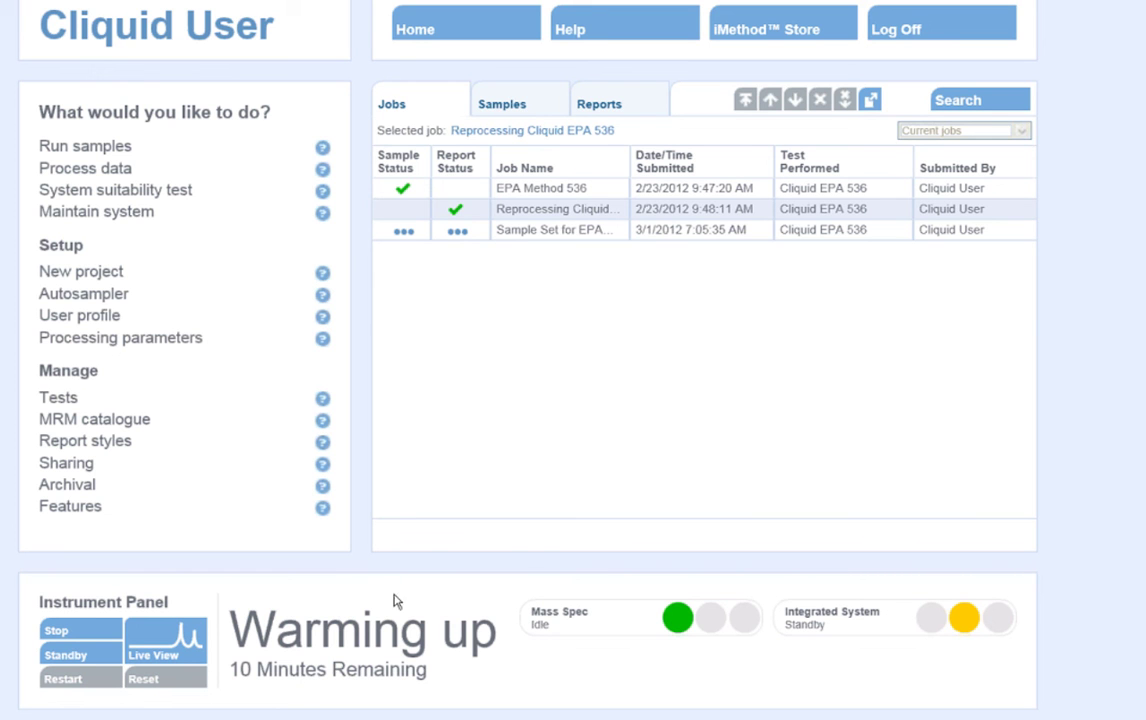
# - Show the EPA Method 536 job's samples and open the Std 2 1.563 chromatogram
pyautogui.click(593, 191)
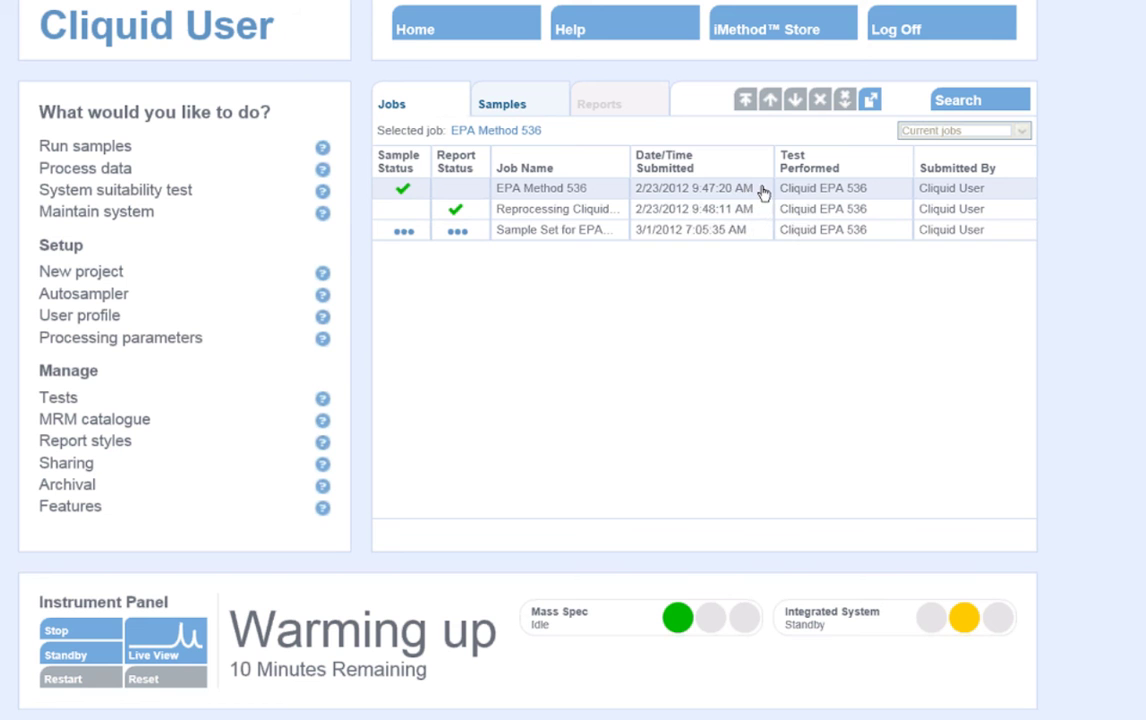
pyautogui.click(548, 106)
pyautogui.scroll(-1, 1030, 225)
pyautogui.moveTo(1030, 225); pyautogui.dragTo(1022, 199)
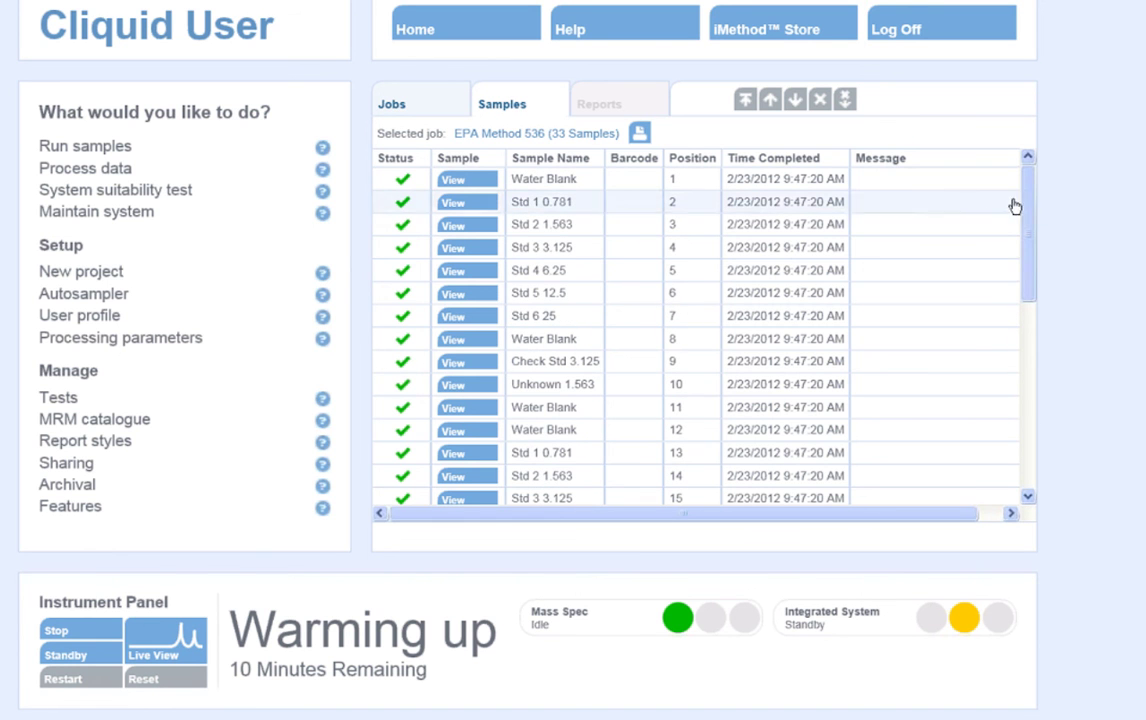
pyautogui.click(472, 231)
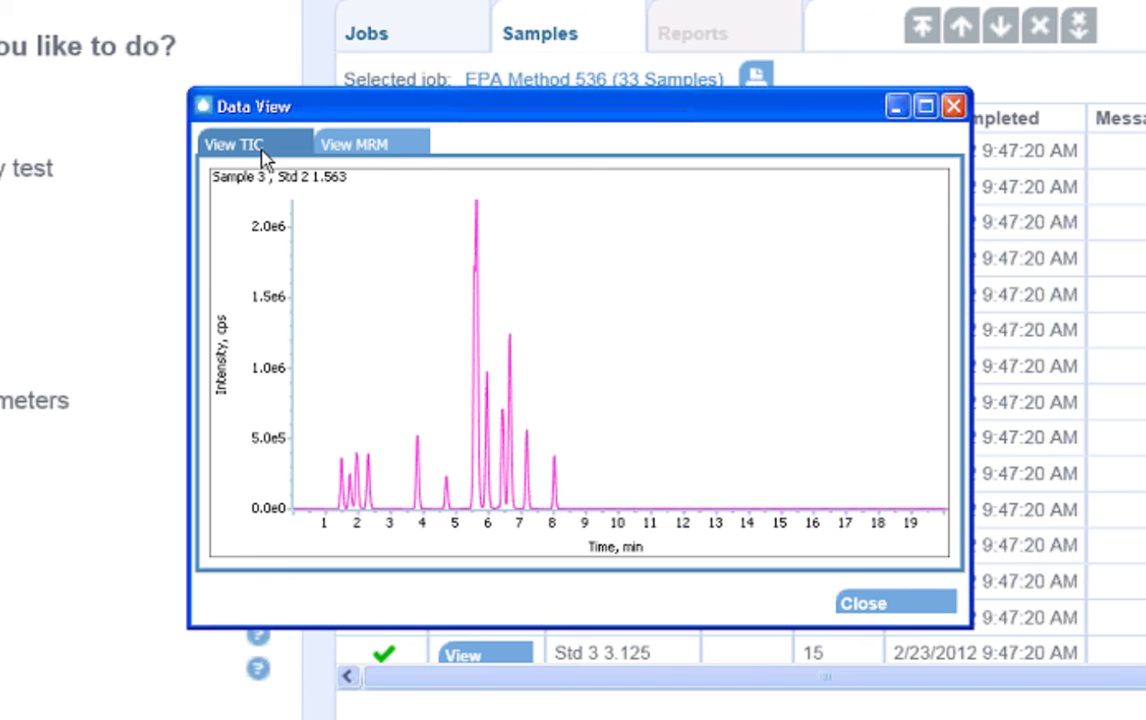
# - View Std 2 1.563's MRM traces, then show reports for the Reprocessing Cliquid EPA 536 job
pyautogui.click(388, 148)
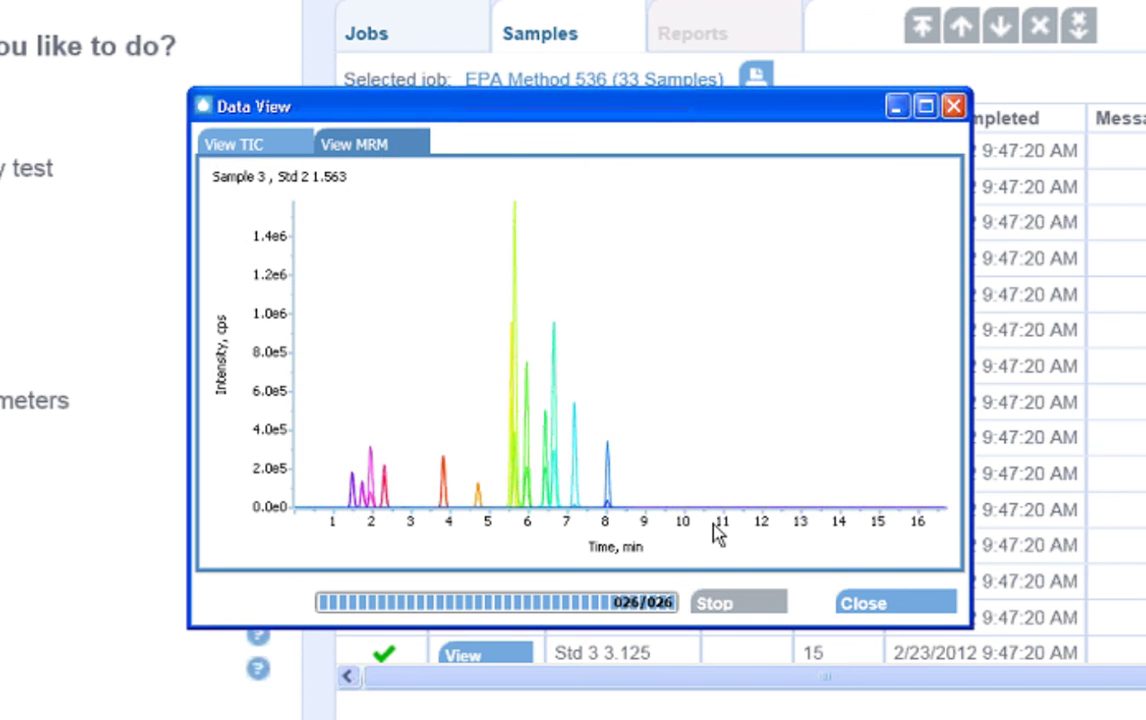
pyautogui.click(890, 606)
pyautogui.click(412, 46)
pyautogui.click(565, 205)
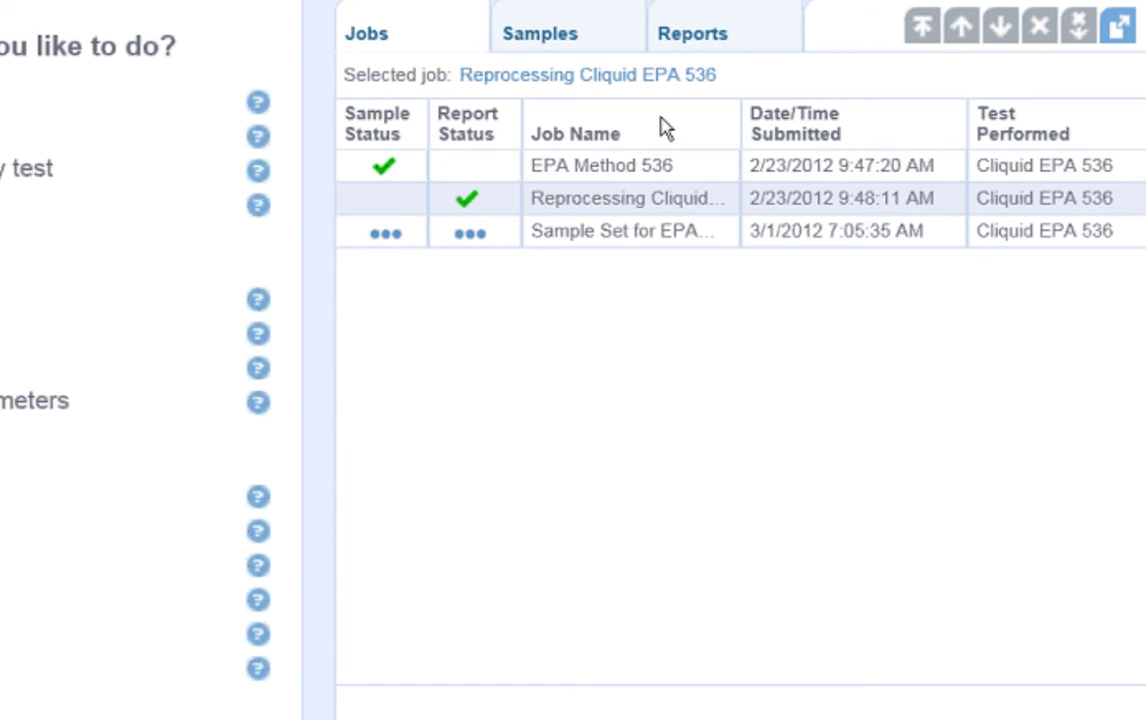
pyautogui.click(700, 36)
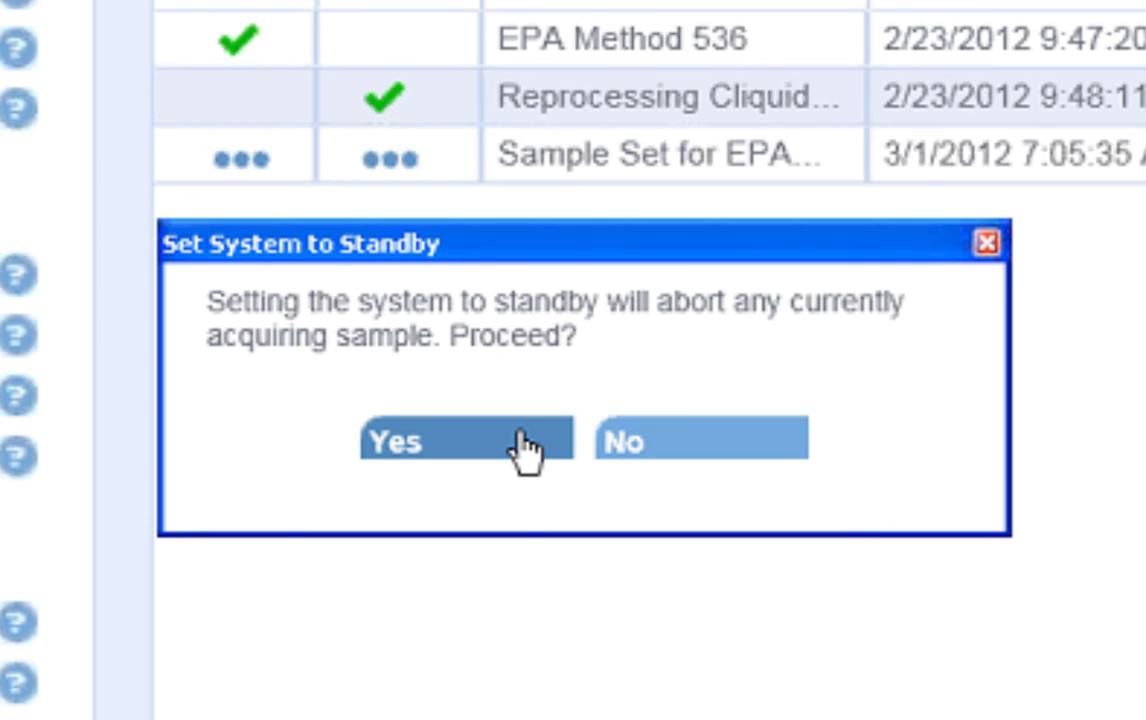
# - Confirm Yes to put the Cliquid system into standby
pyautogui.click(525, 450)
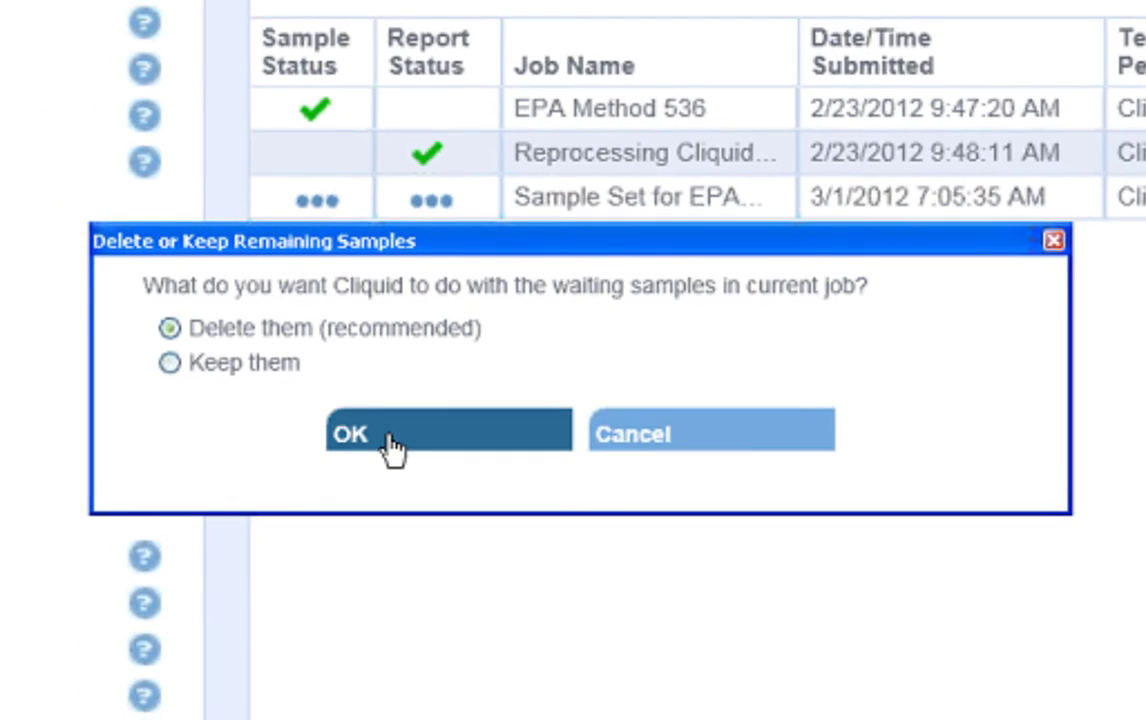
# - Keep 'Delete them (recommended)' to discard the job's waiting samples and finish standby
pyautogui.click(334, 466)
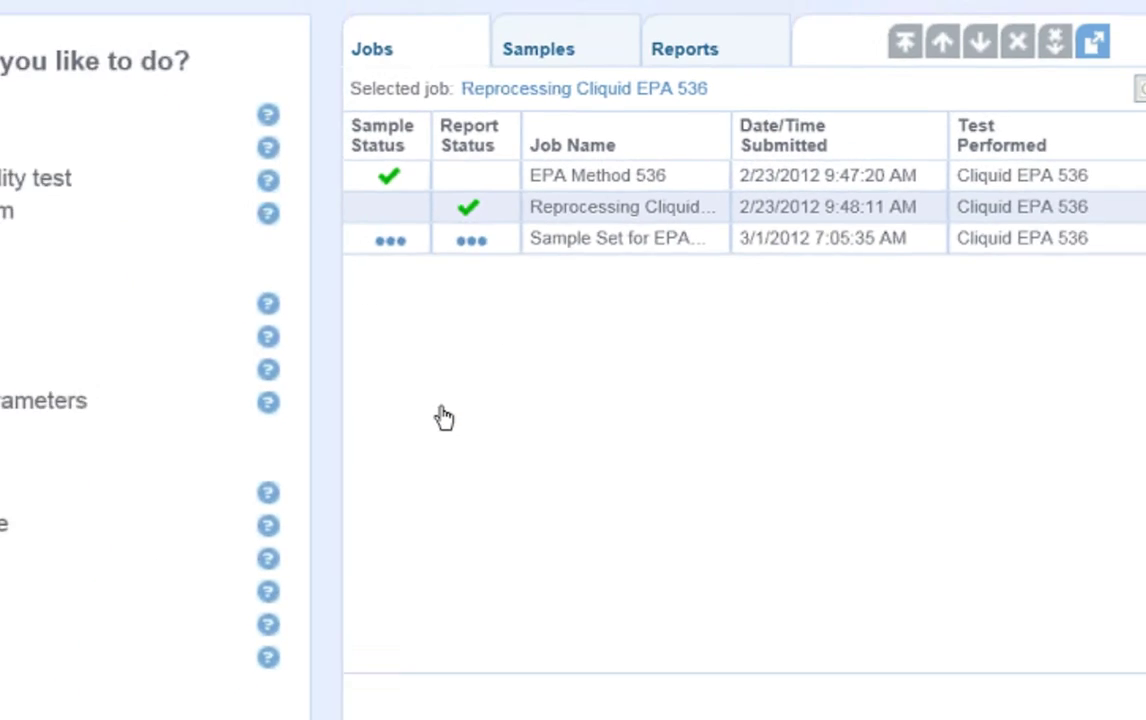